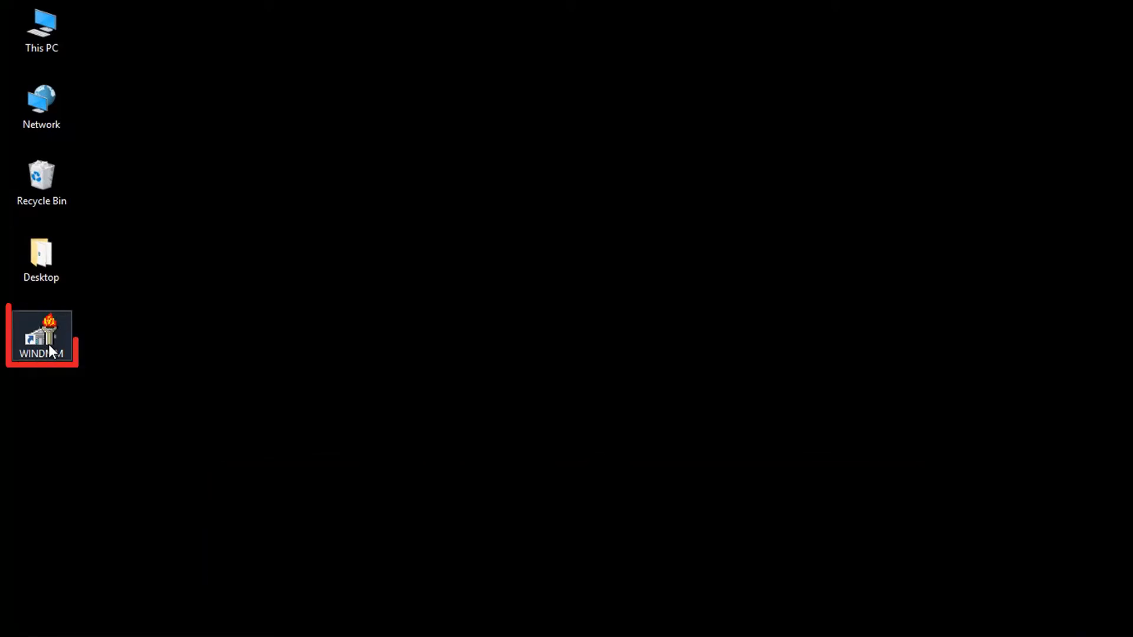
- Launch WinDMM, select the 131-9A engine and open the specific DMM entry change list
double_click(49, 345)
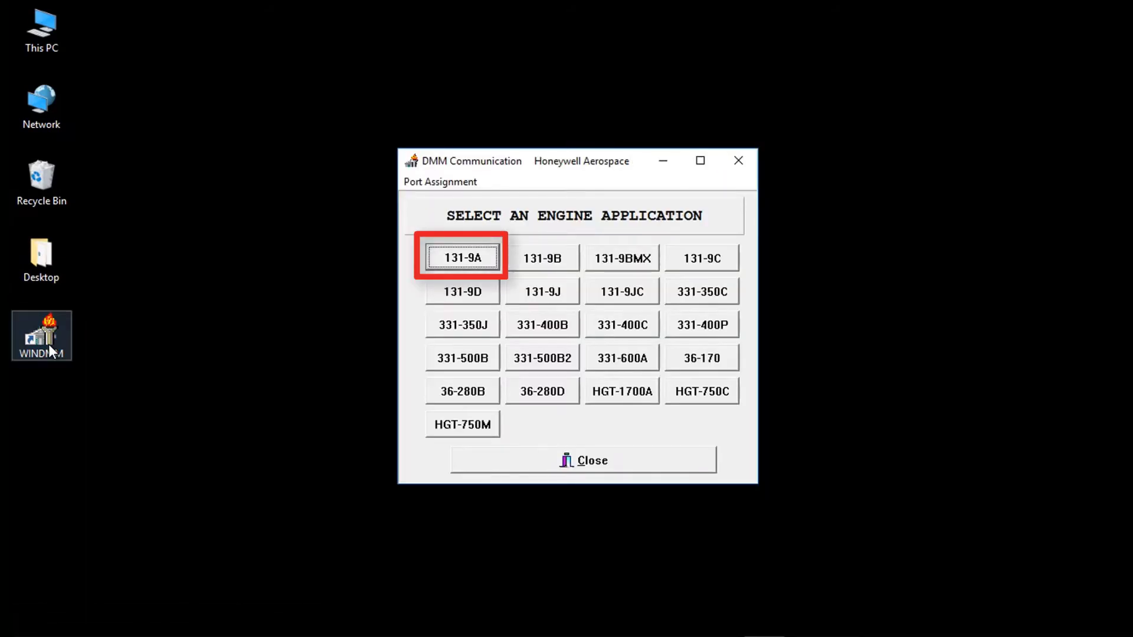
click(458, 260)
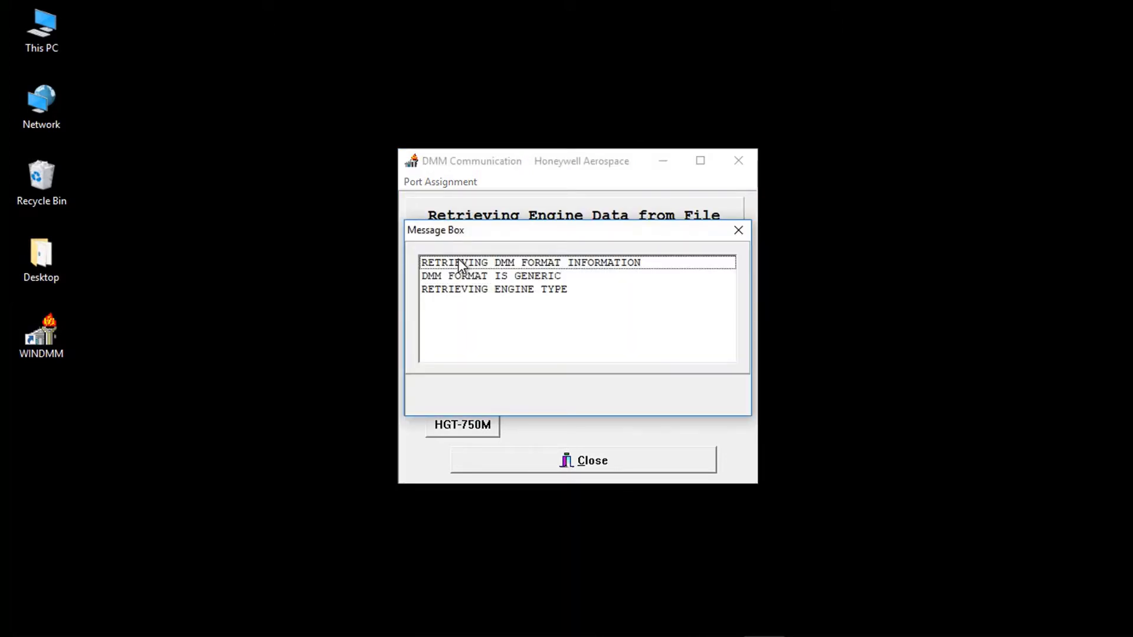
click(506, 342)
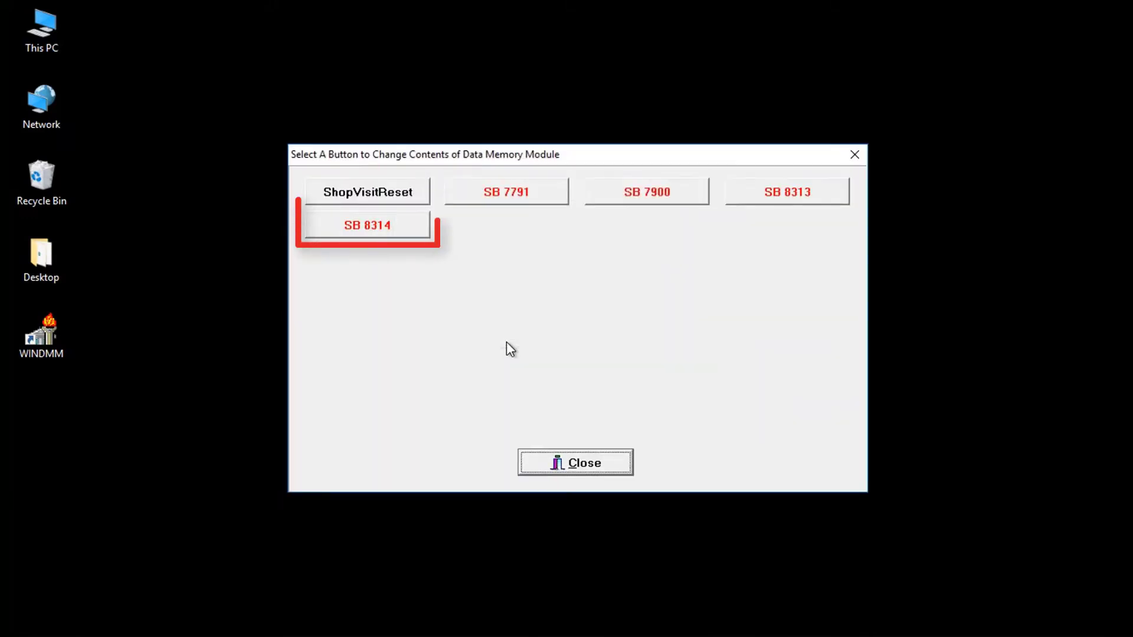
- Choose SB 8314, enter 0C0C as activation code word 1 and confirm it
click(385, 230)
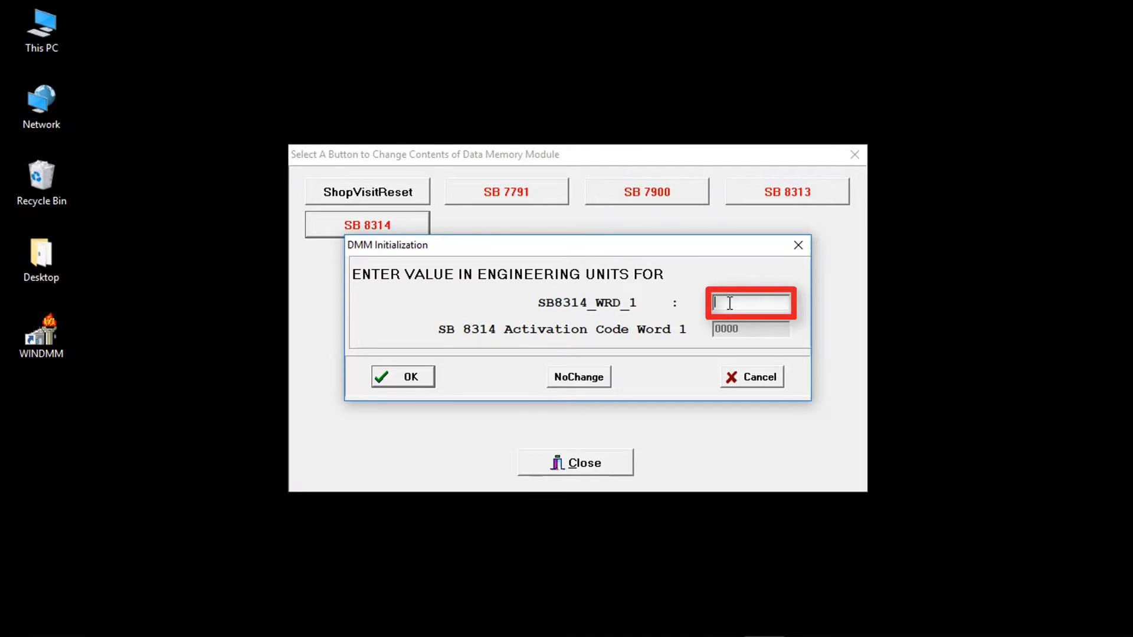
text(0c0c)
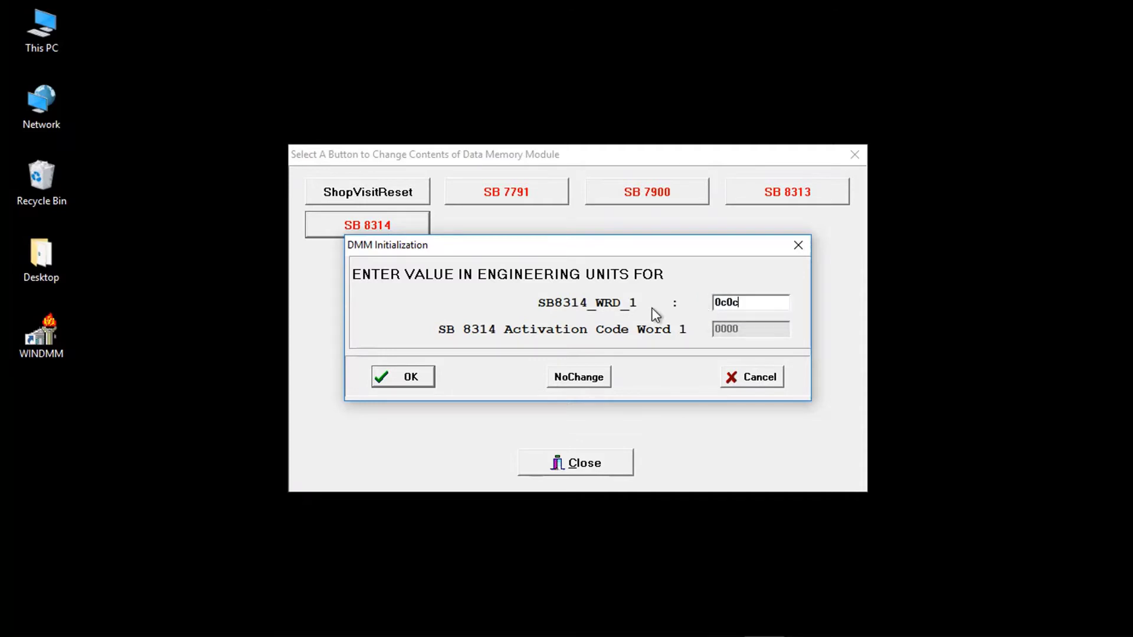
click(397, 375)
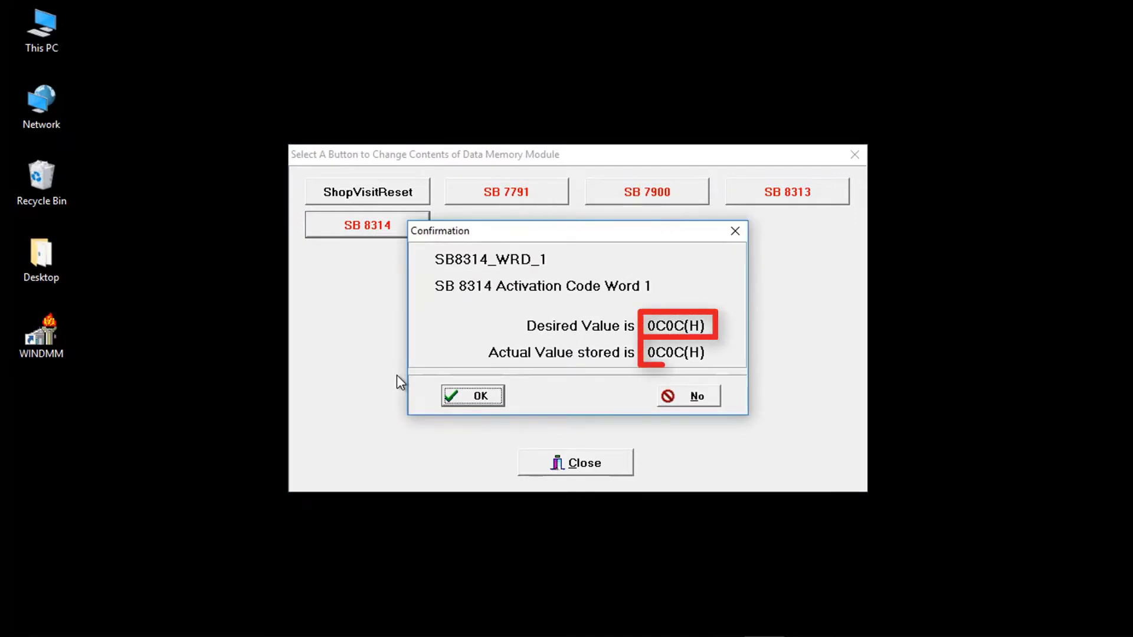
click(472, 396)
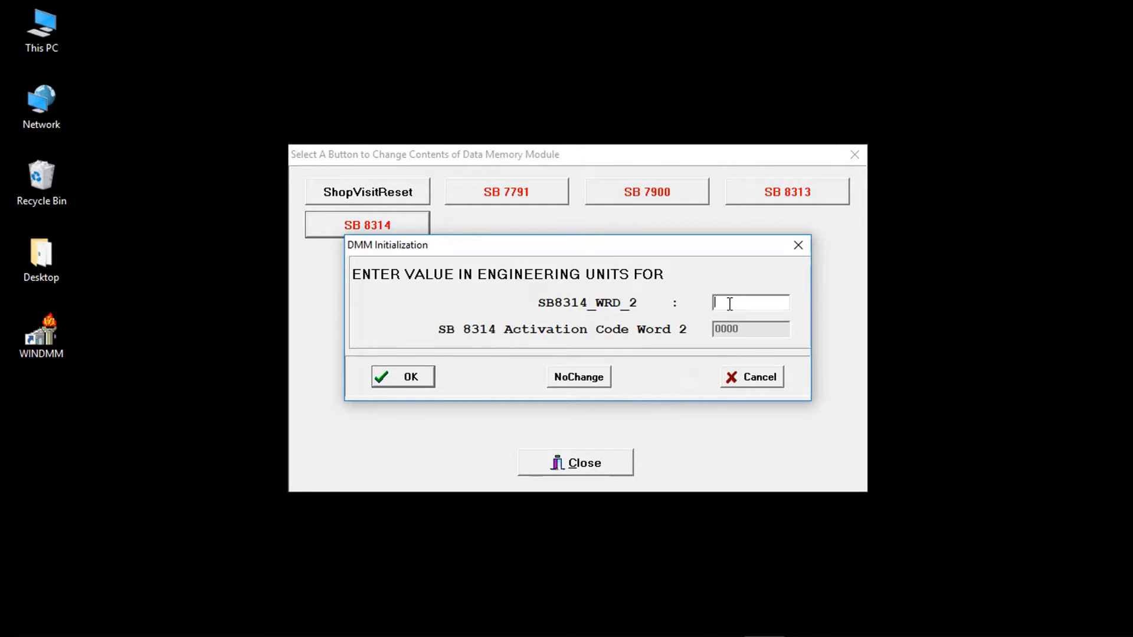
text(636d)
click(405, 376)
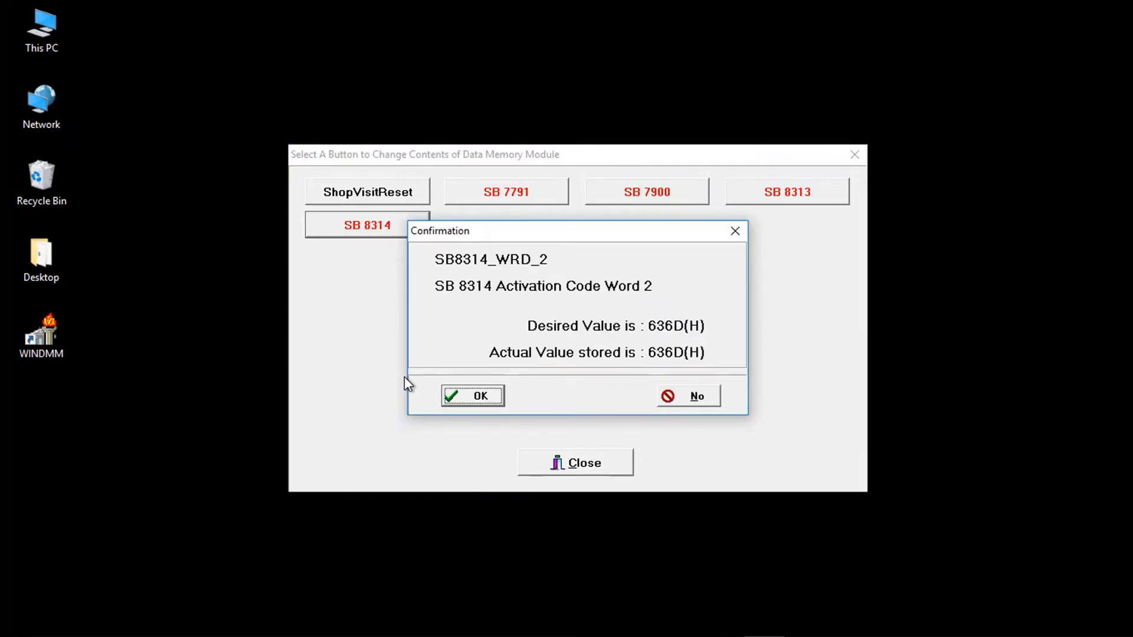
click(470, 392)
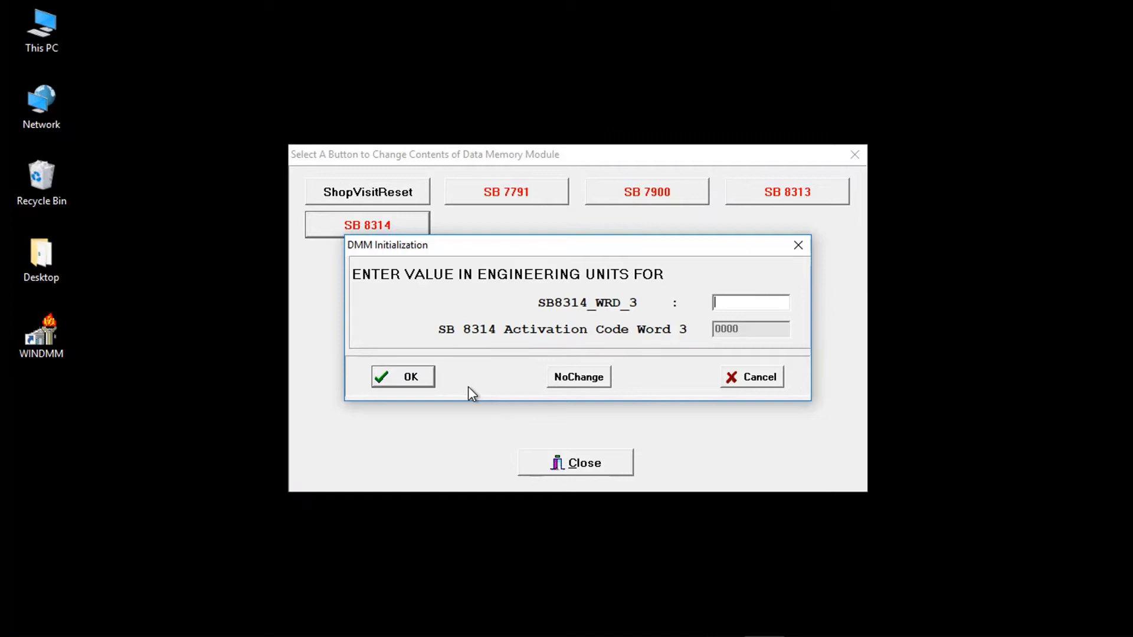
- Enter 7E43 as SB 8314 word 3 and confirm it so the DMM update runs
text(7e43)
click(401, 385)
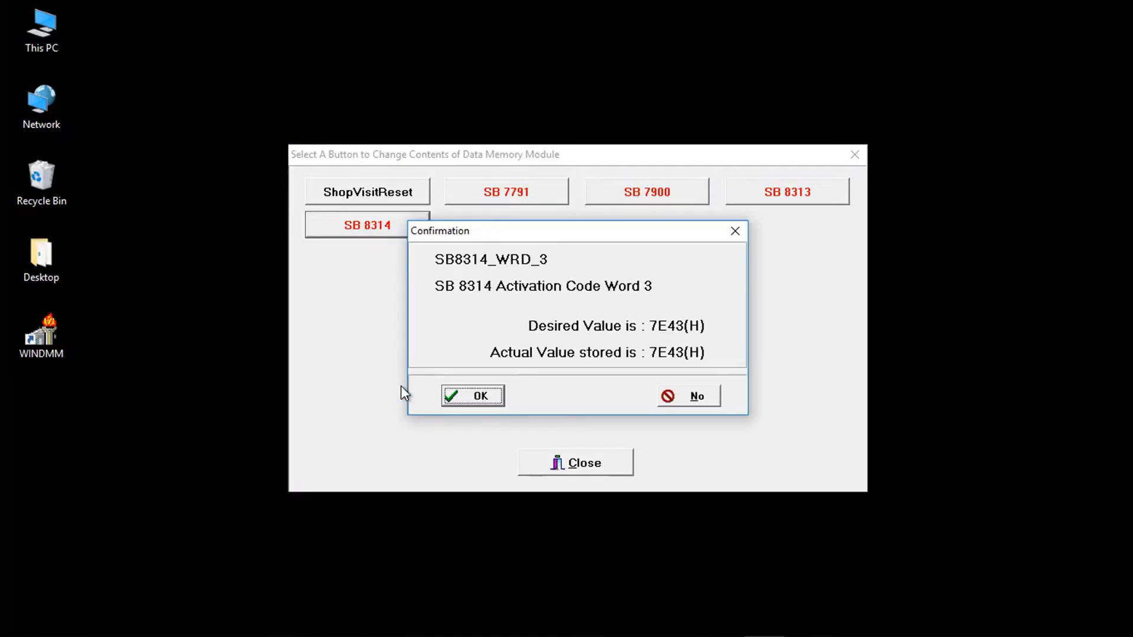
click(471, 400)
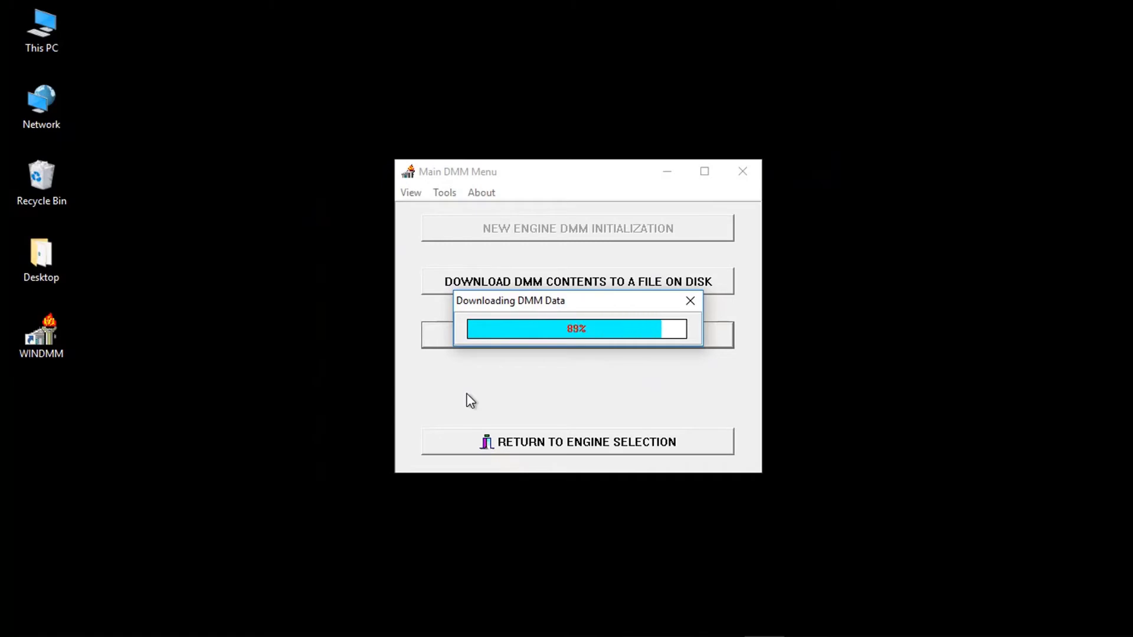
- Dismiss the file-created notice and view P4321.DAT as a one-page ATP report
click(577, 349)
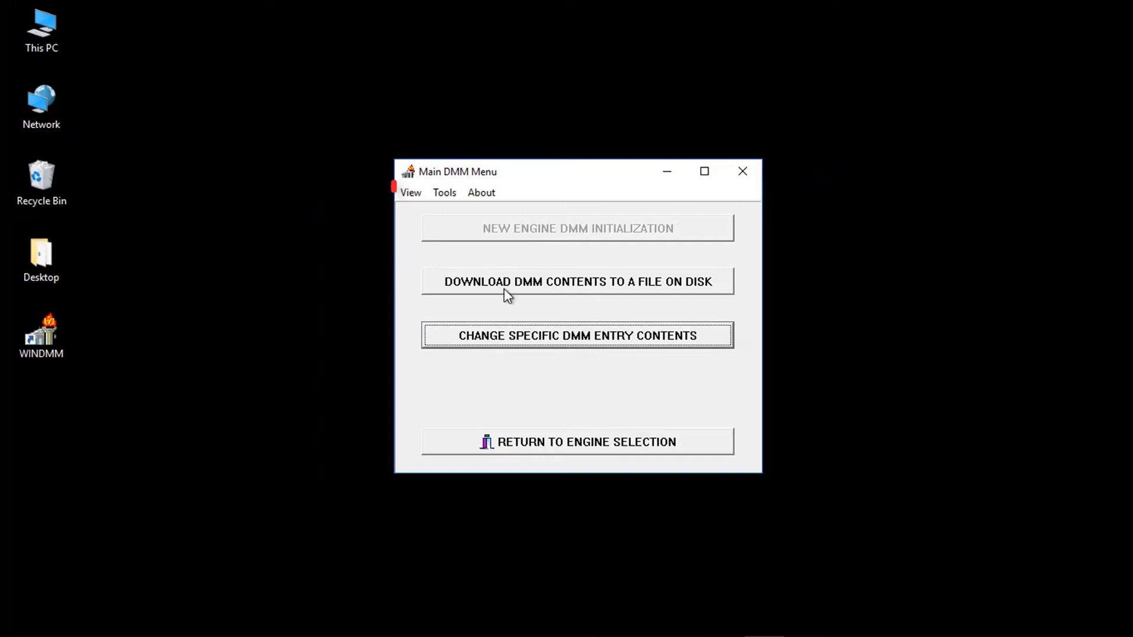
click(408, 193)
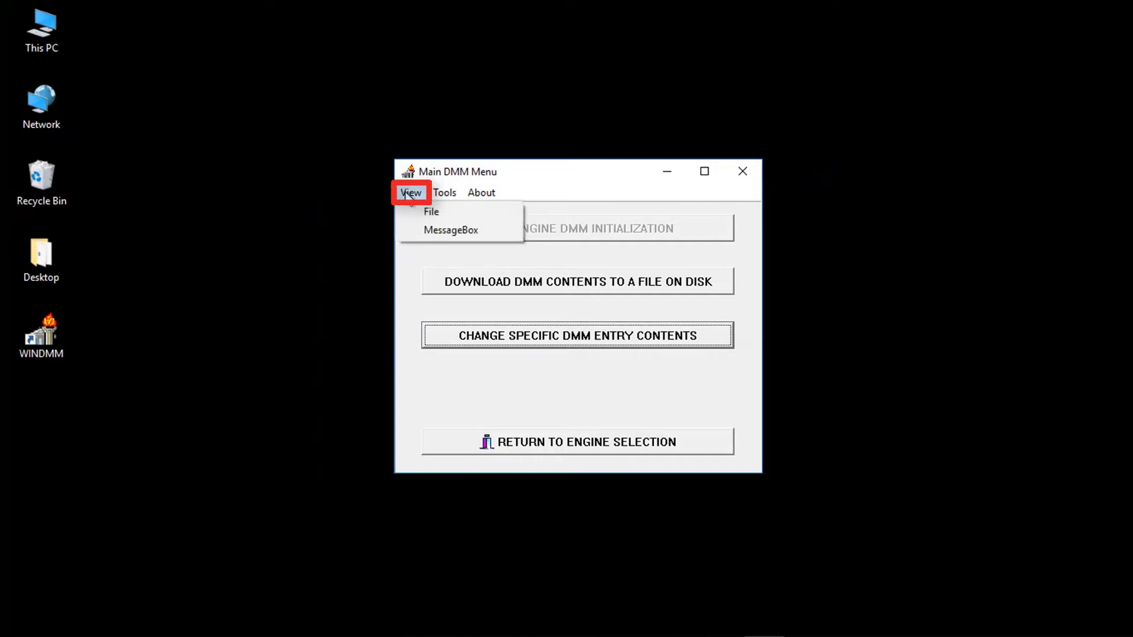
click(422, 210)
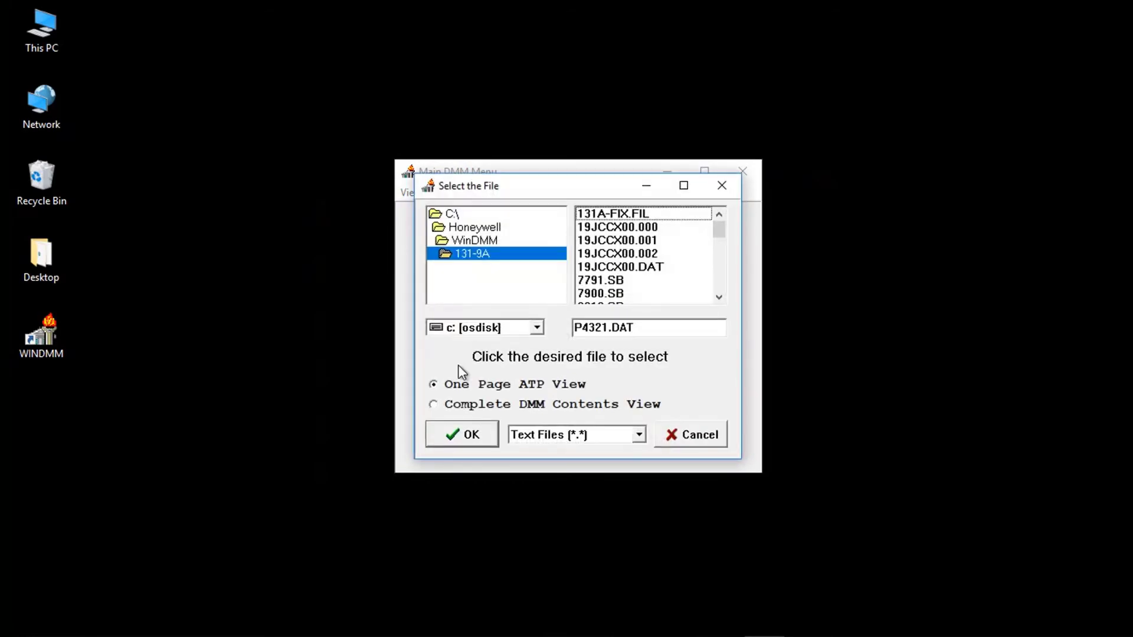
click(459, 438)
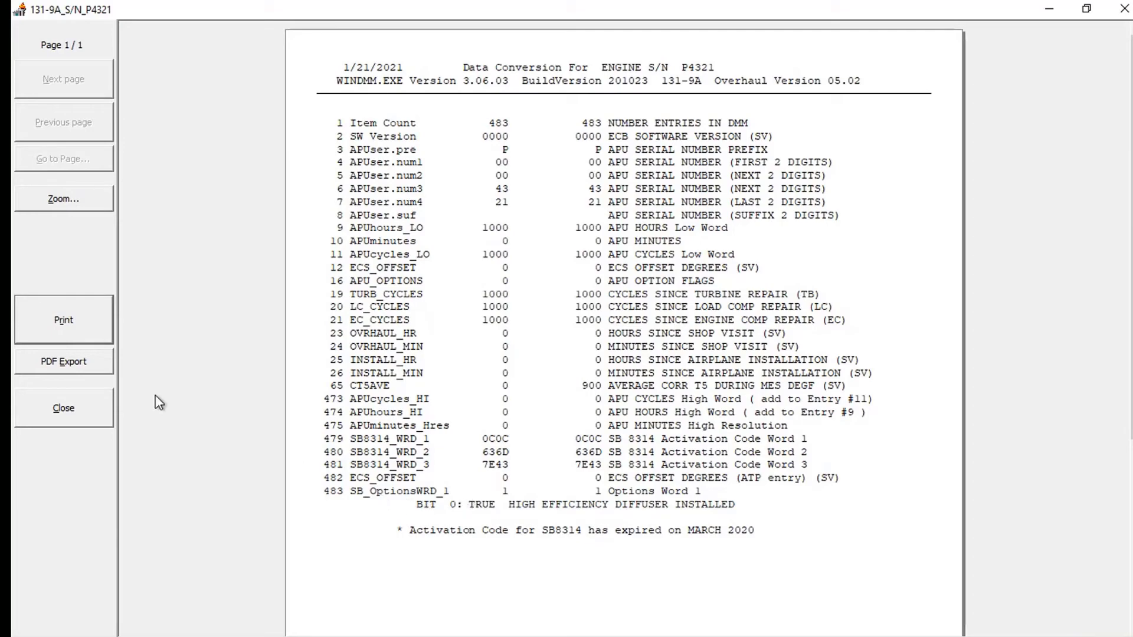
- Close the ATP report, reselect 131-9A and reopen the specific DMM entry list
click(75, 409)
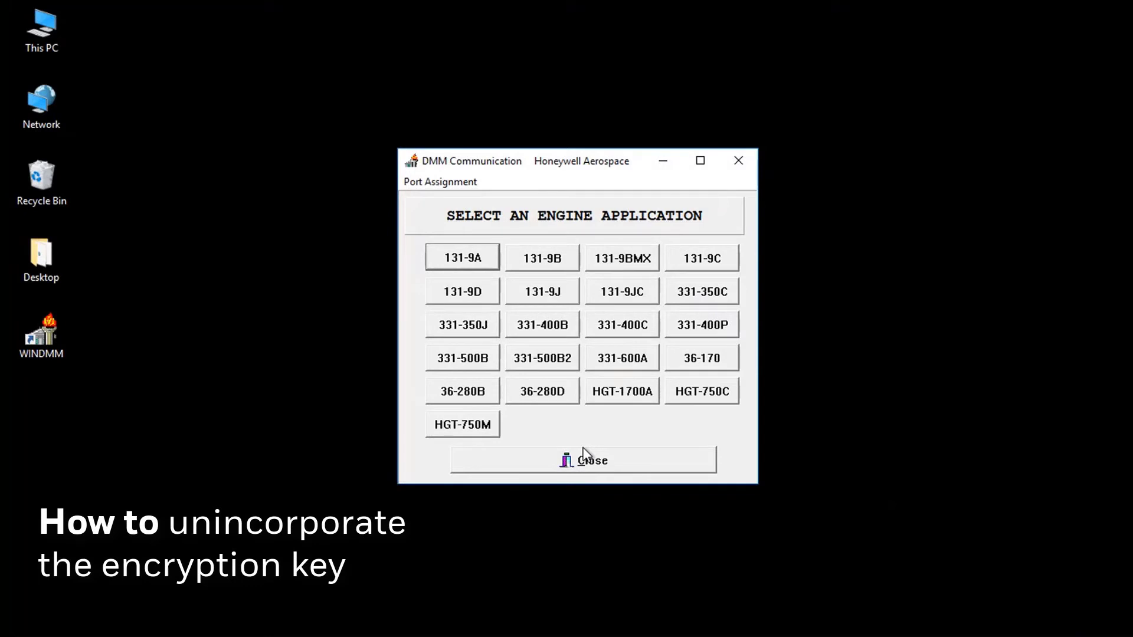
click(464, 264)
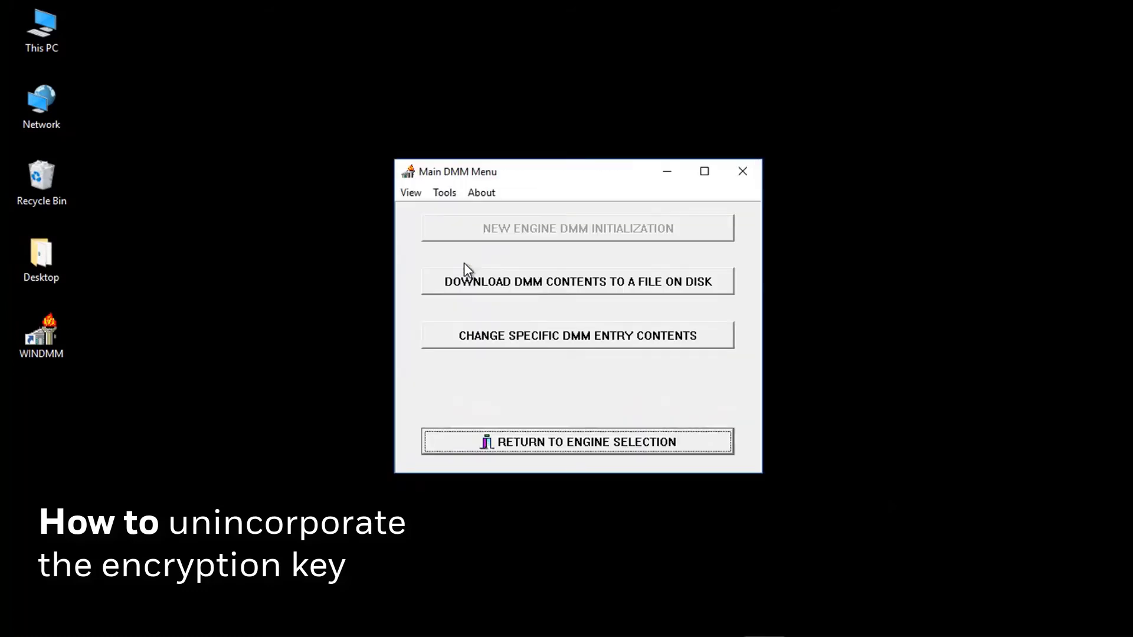
click(484, 341)
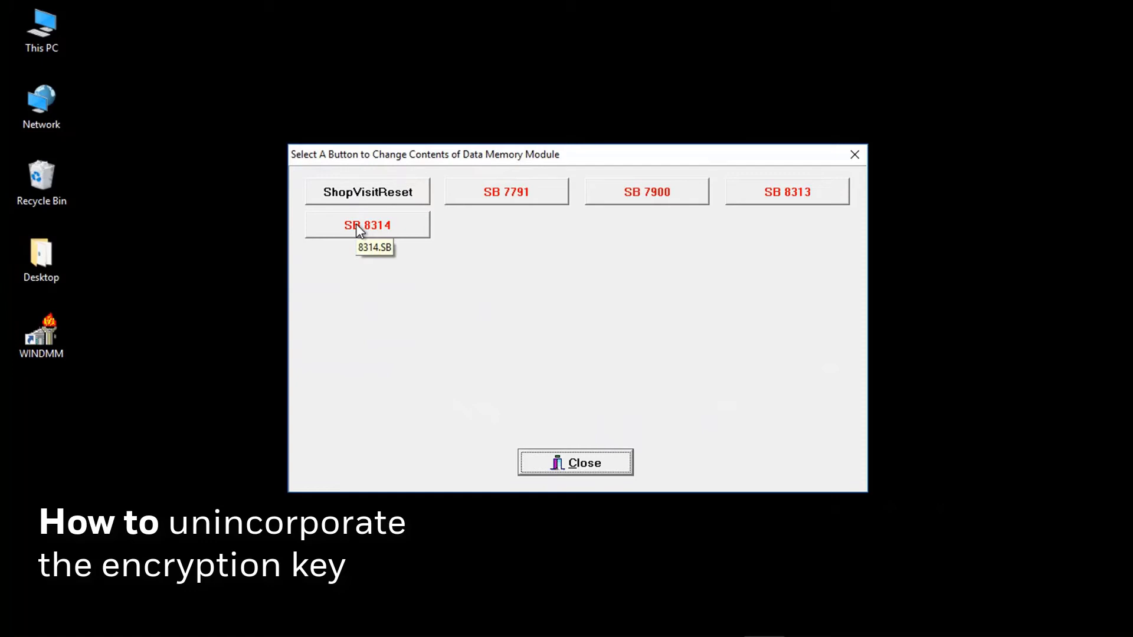
click(357, 226)
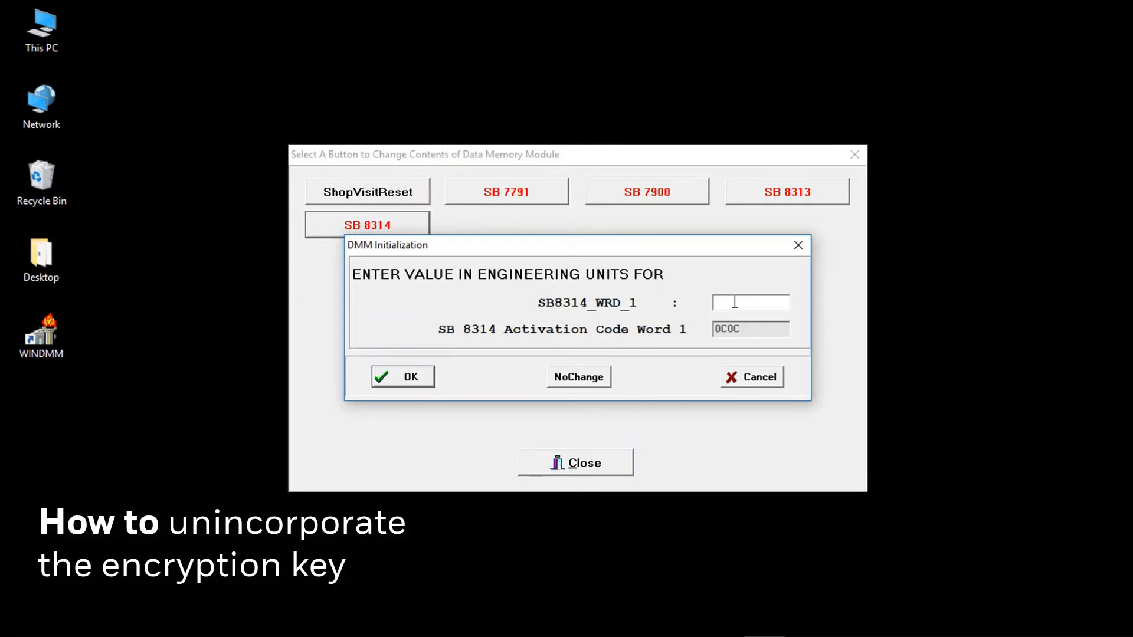
text(0000)
click(408, 380)
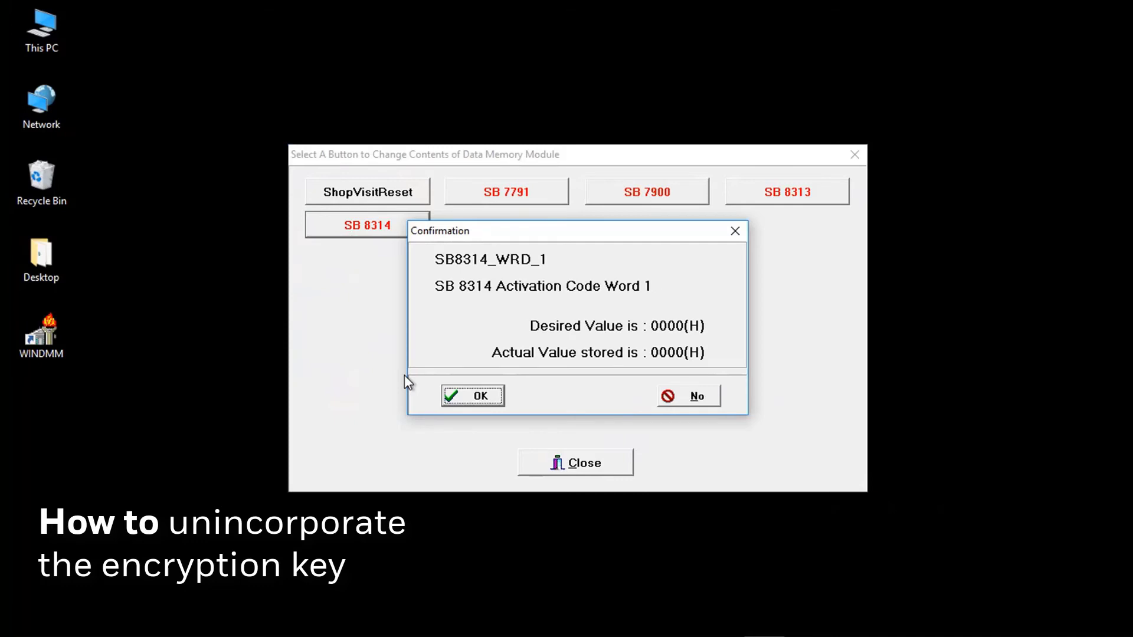
click(478, 399)
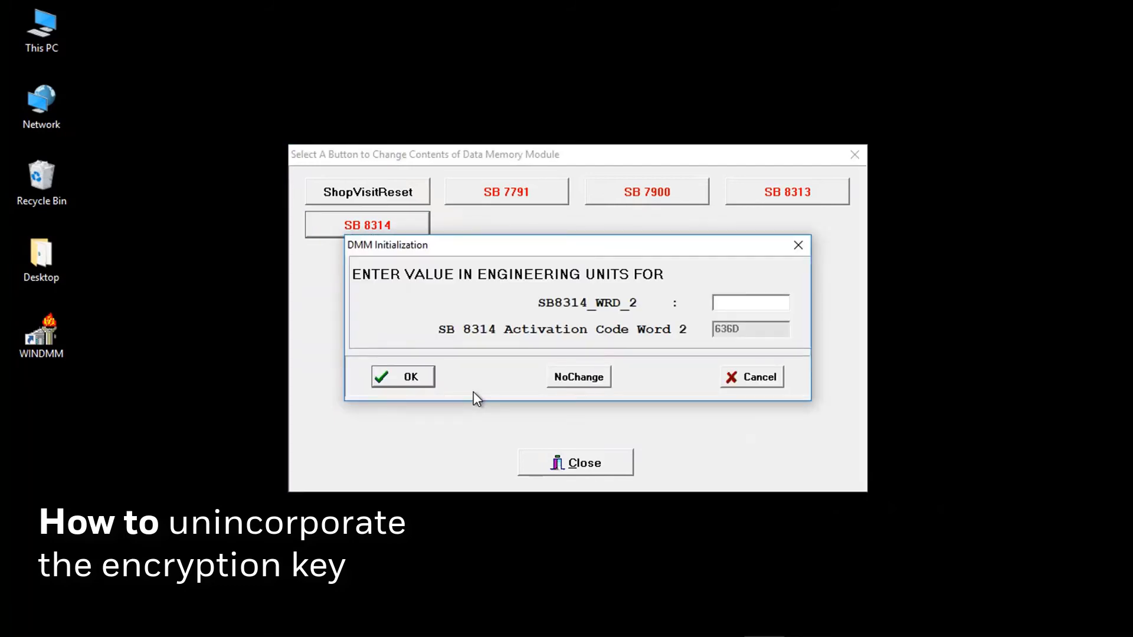
- Clear SB 8314 word 2 from 636D to 0000 and confirm the stored value
text(0000)
click(405, 378)
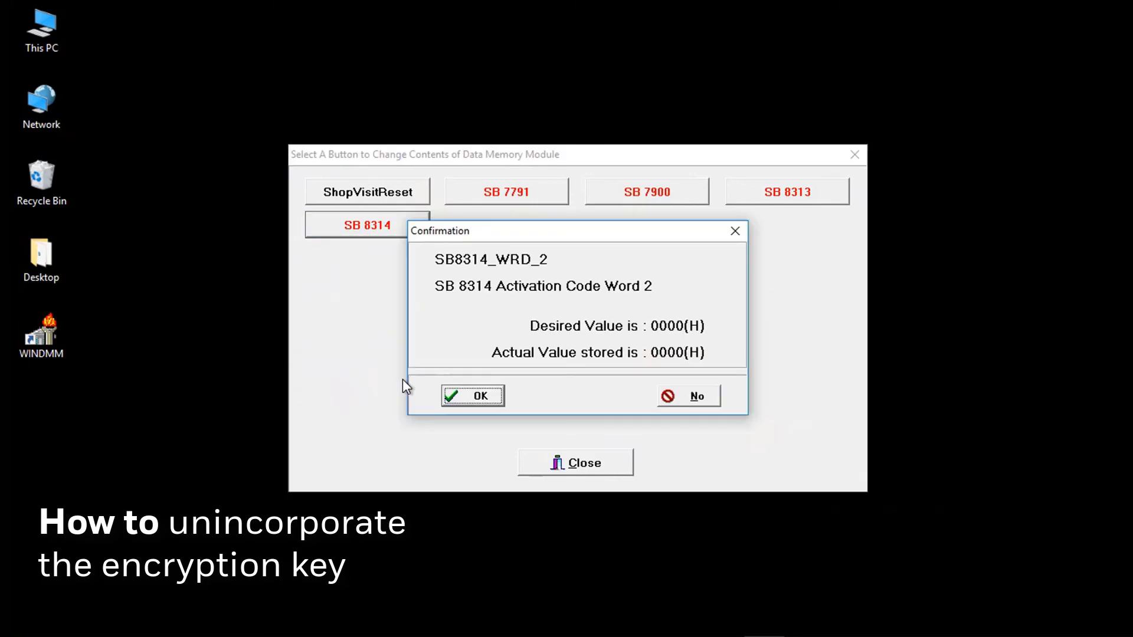
click(477, 392)
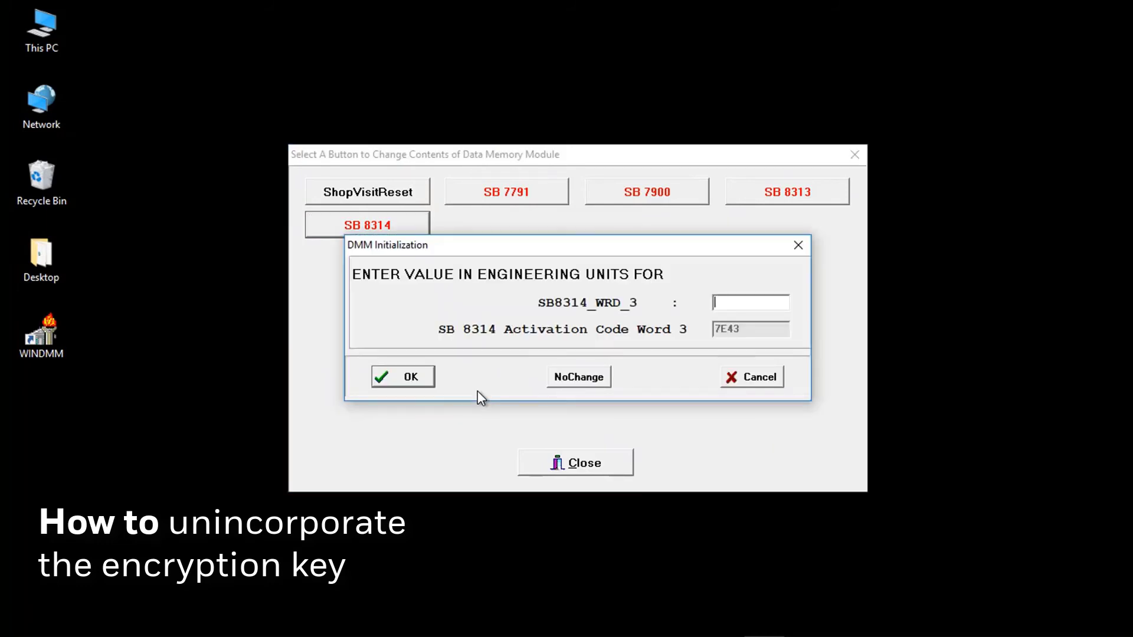
- Clear SB 8314 word 3 from 7E43 to 0000 and confirm, writing P4321.DAT
text(0000)
click(395, 381)
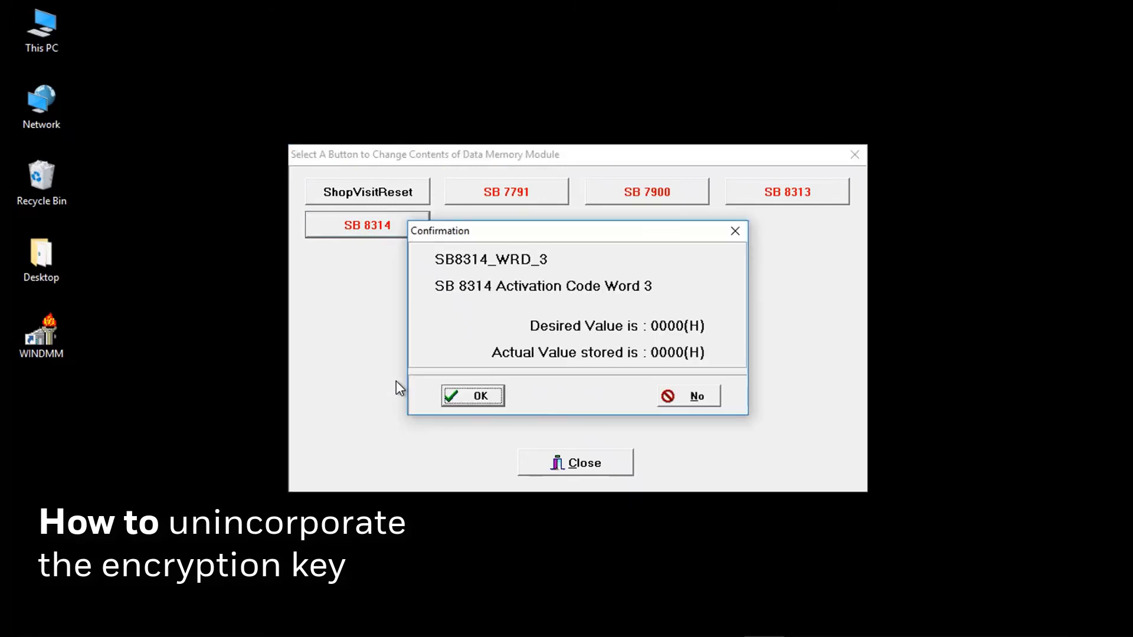
click(466, 388)
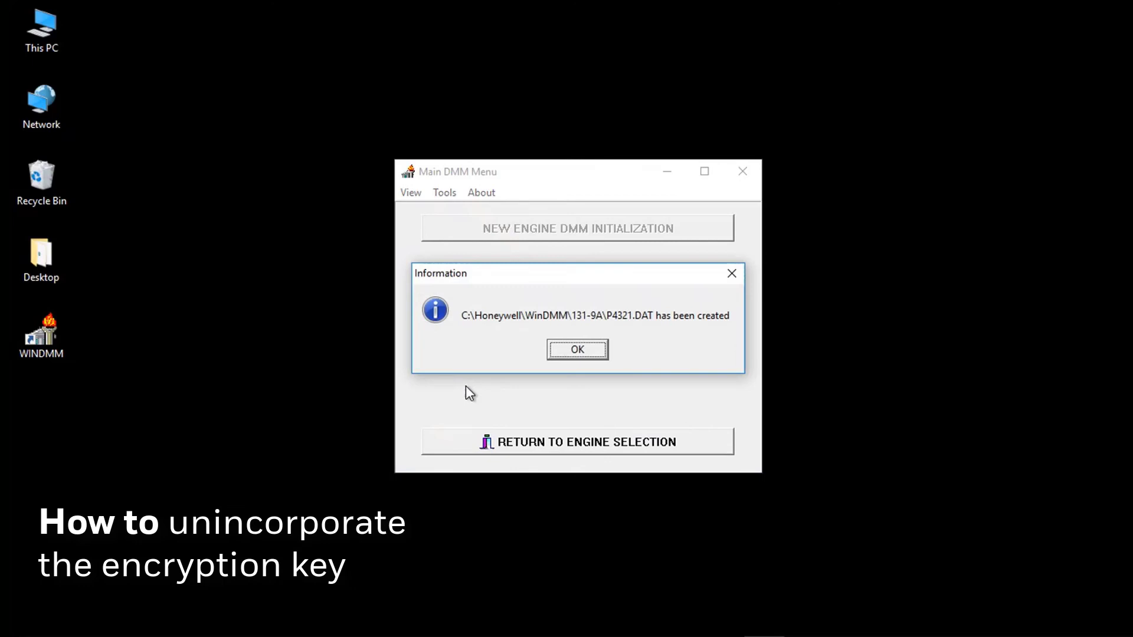
- Dismiss the notice and reopen P4321.DAT as a one-page ATP report to check the zeroed words
click(581, 353)
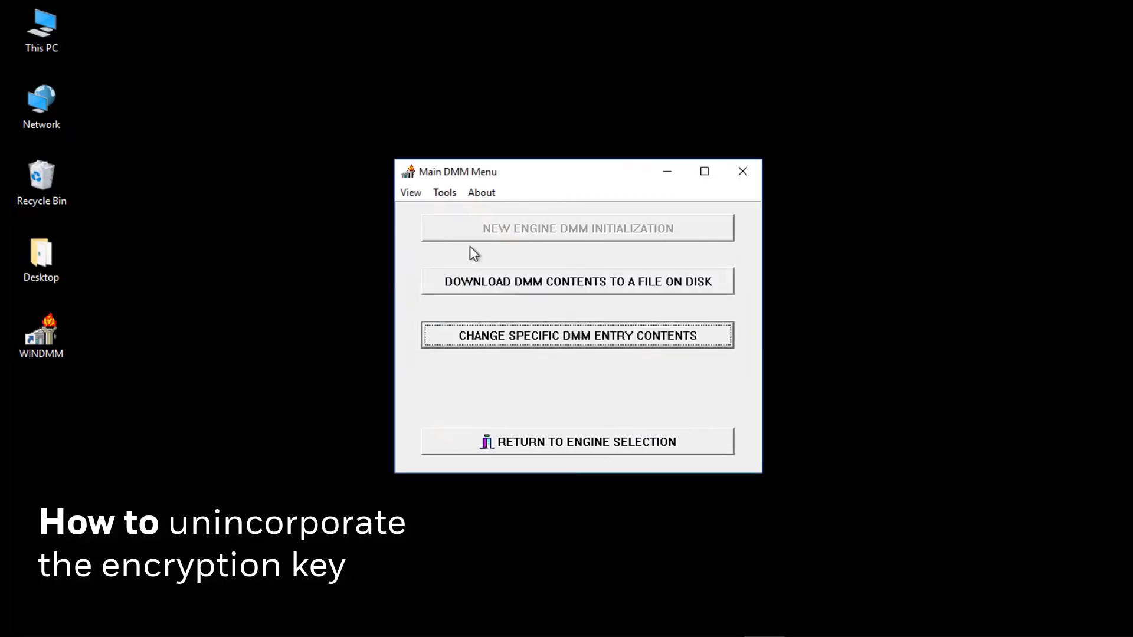
click(411, 193)
click(421, 207)
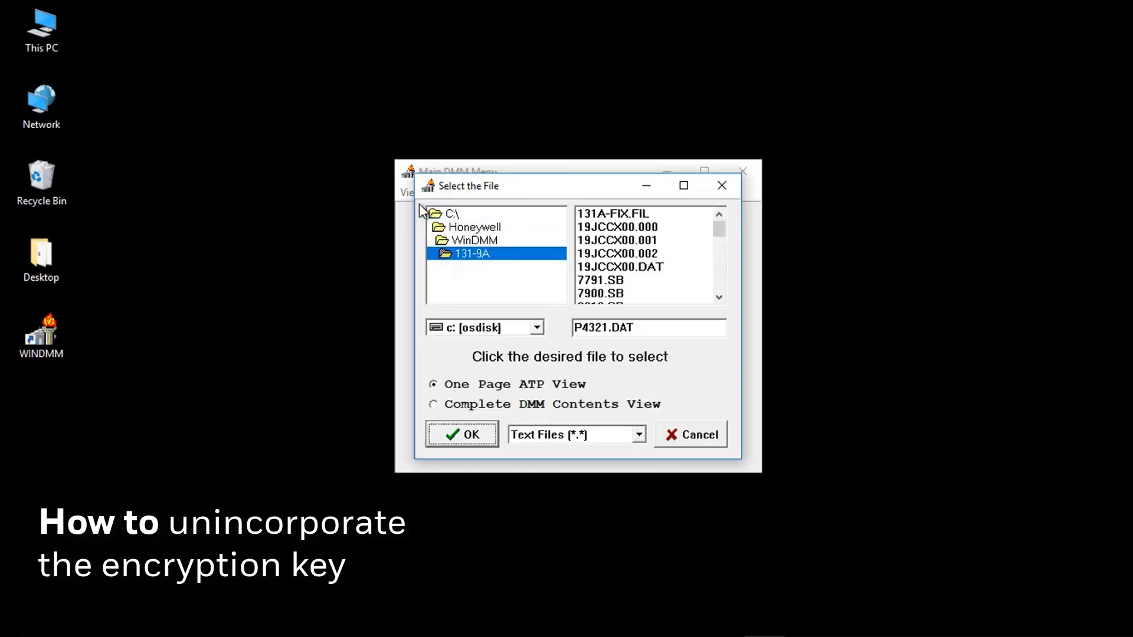
click(458, 437)
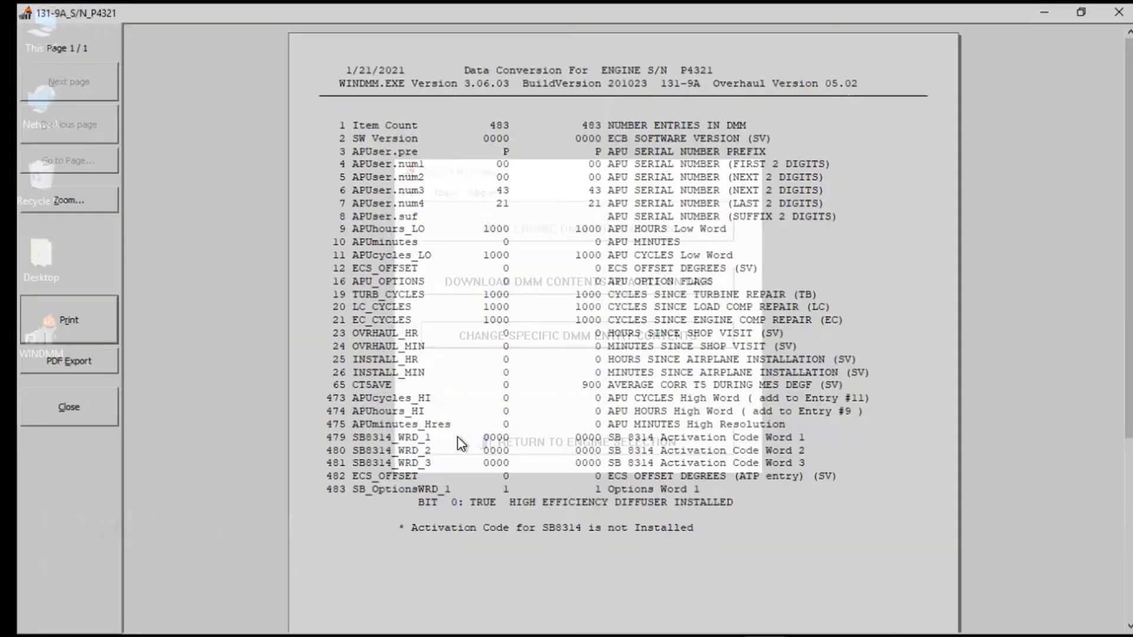